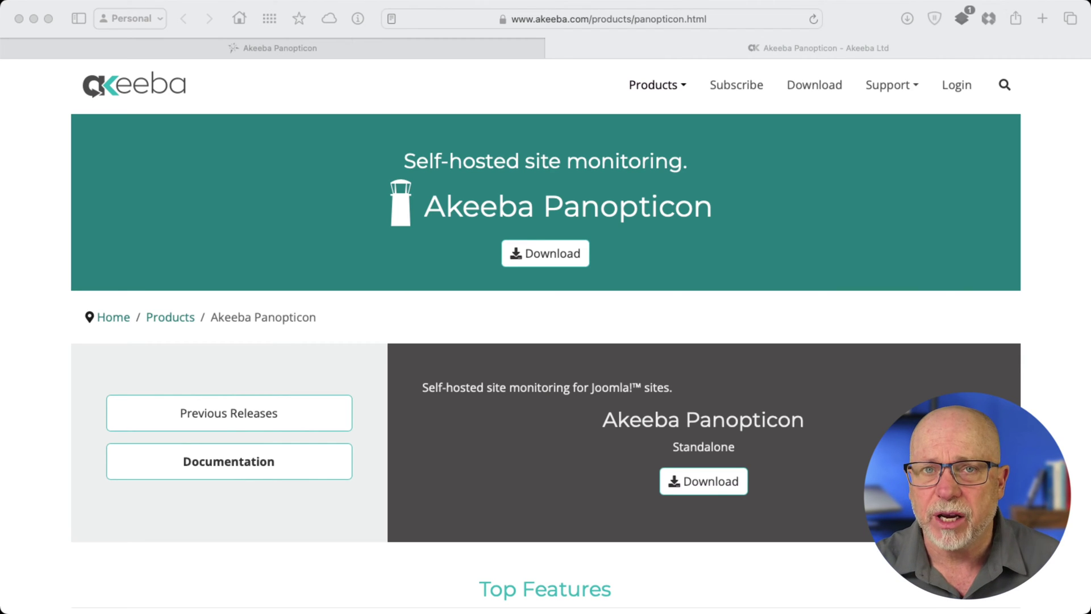
pyautogui.scroll(-9, 546, 333)
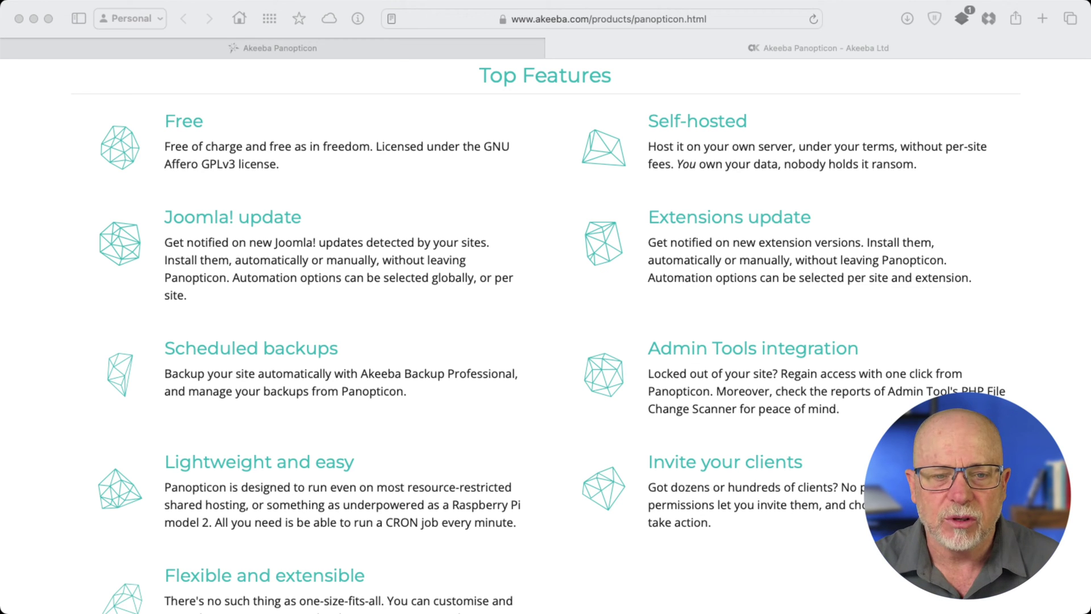
pyautogui.scroll(-2, 546, 335)
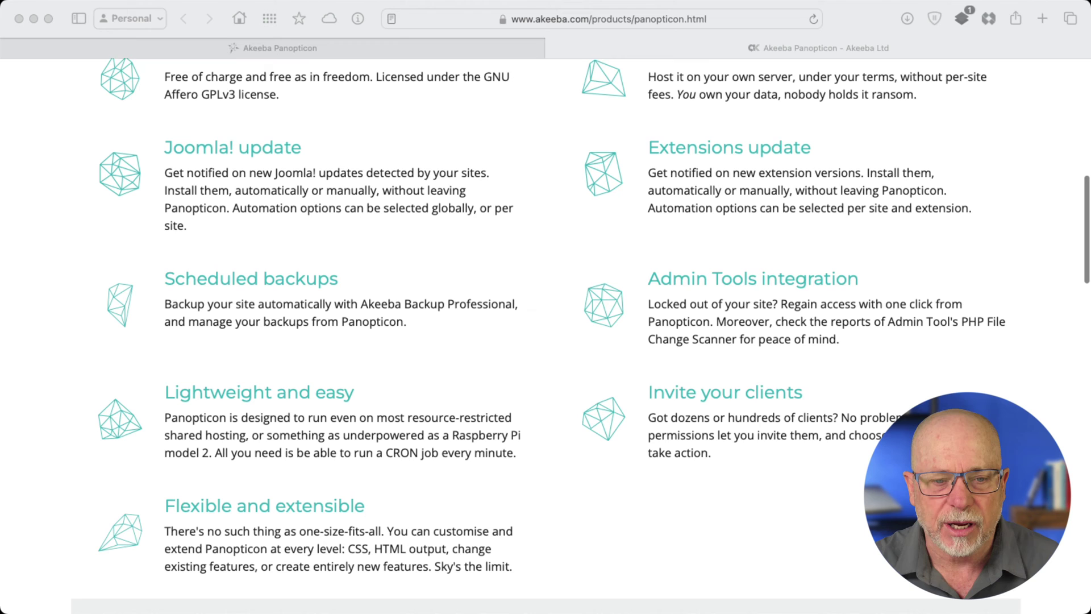
pyautogui.scroll(3, 546, 336)
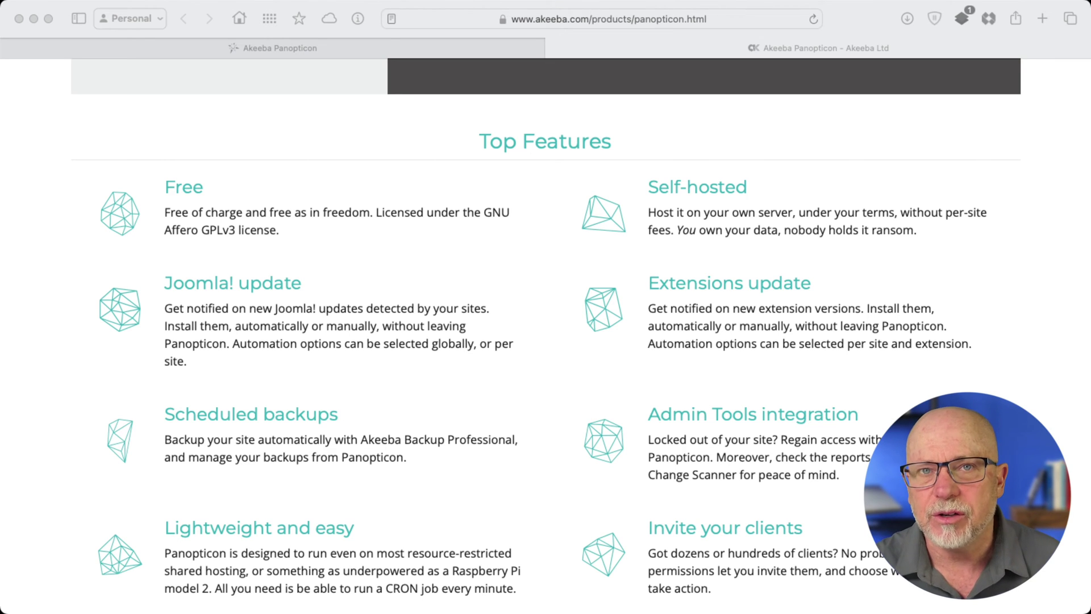
pyautogui.scroll(-3, 545, 335)
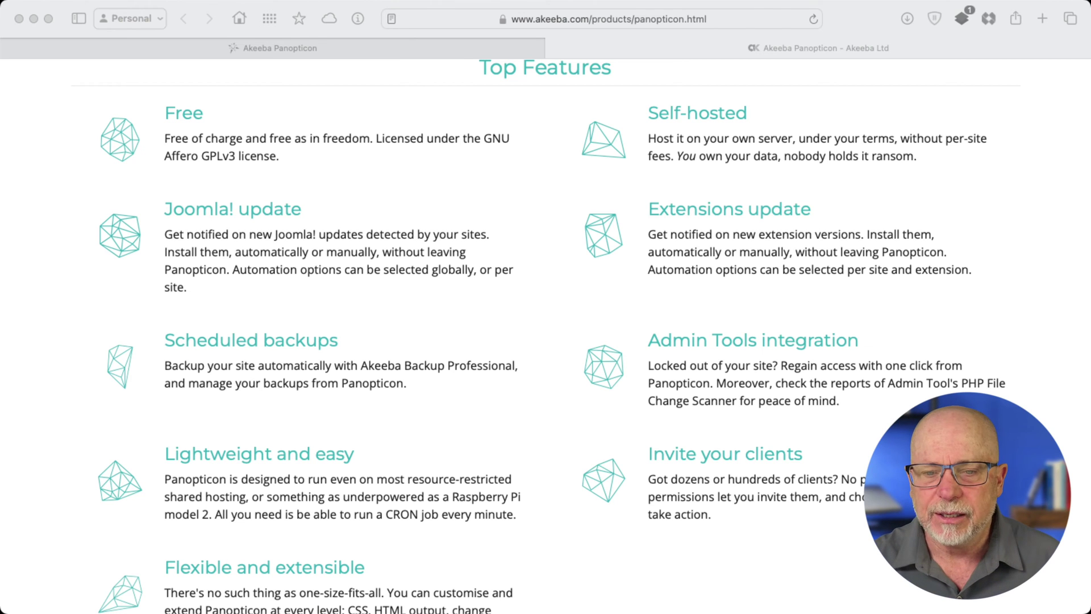
pyautogui.scroll(-3, 546, 335)
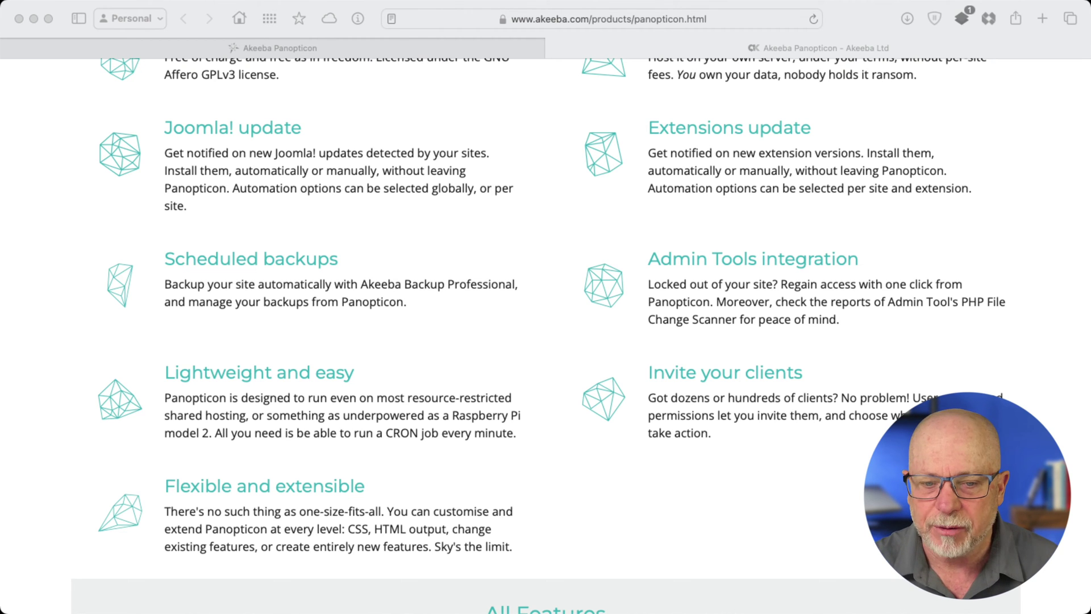
pyautogui.scroll(-18, 546, 335)
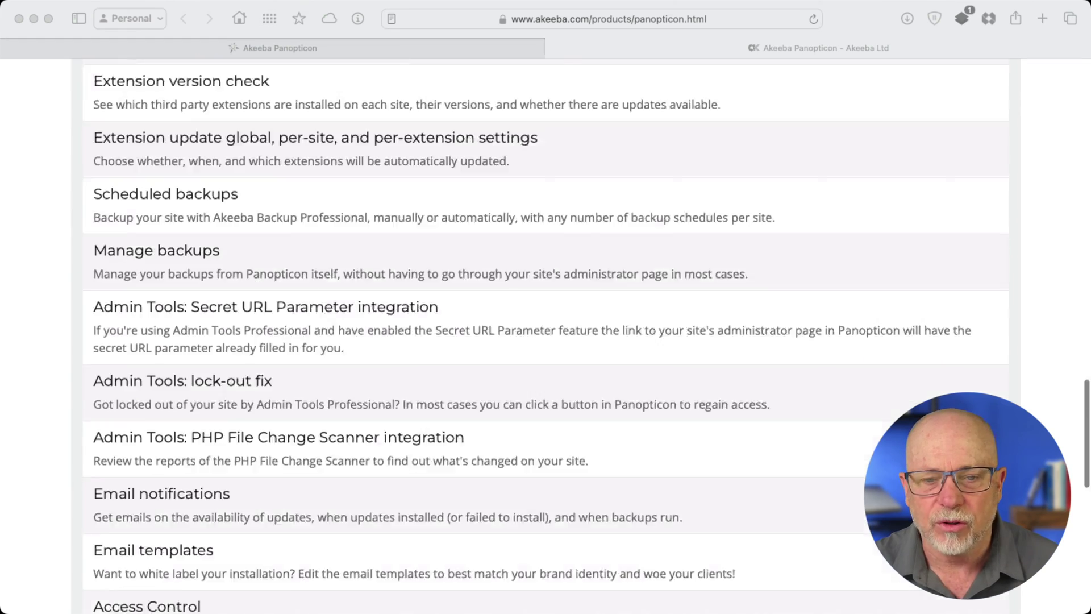
pyautogui.scroll(-15, 545, 335)
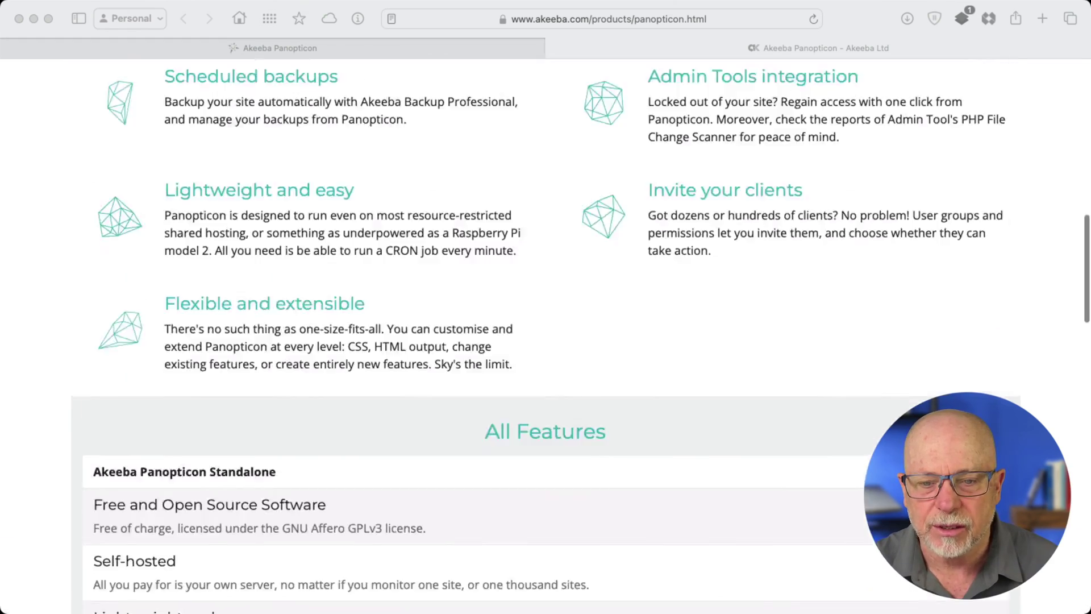
pyautogui.scroll(15, 545, 335)
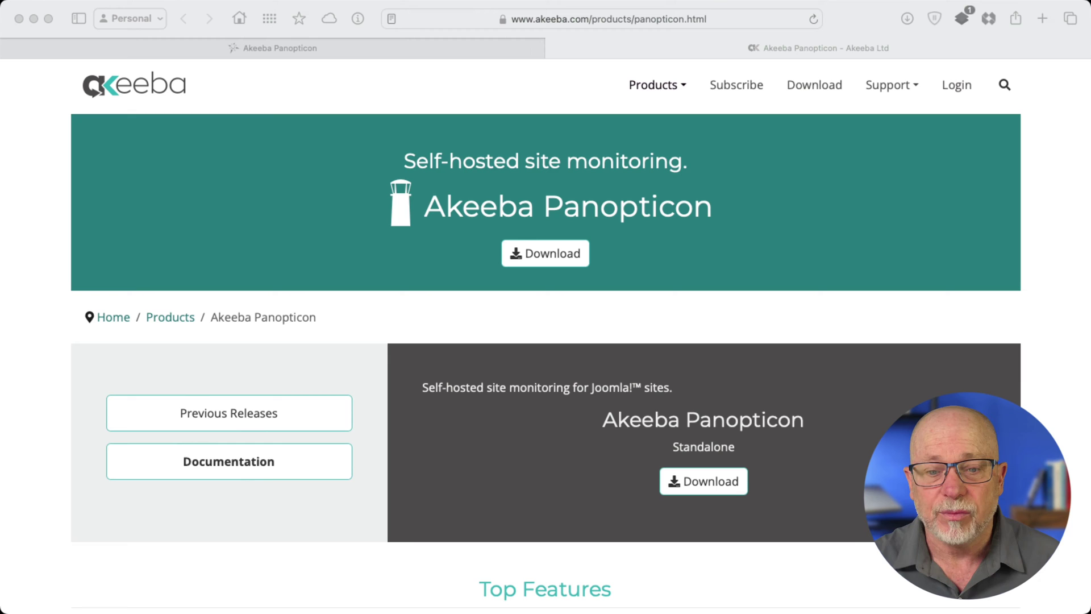
# Read the v1.1.3 release changelog on GitHub, then return to the Panopticon dashboard
pyautogui.click(701, 480)
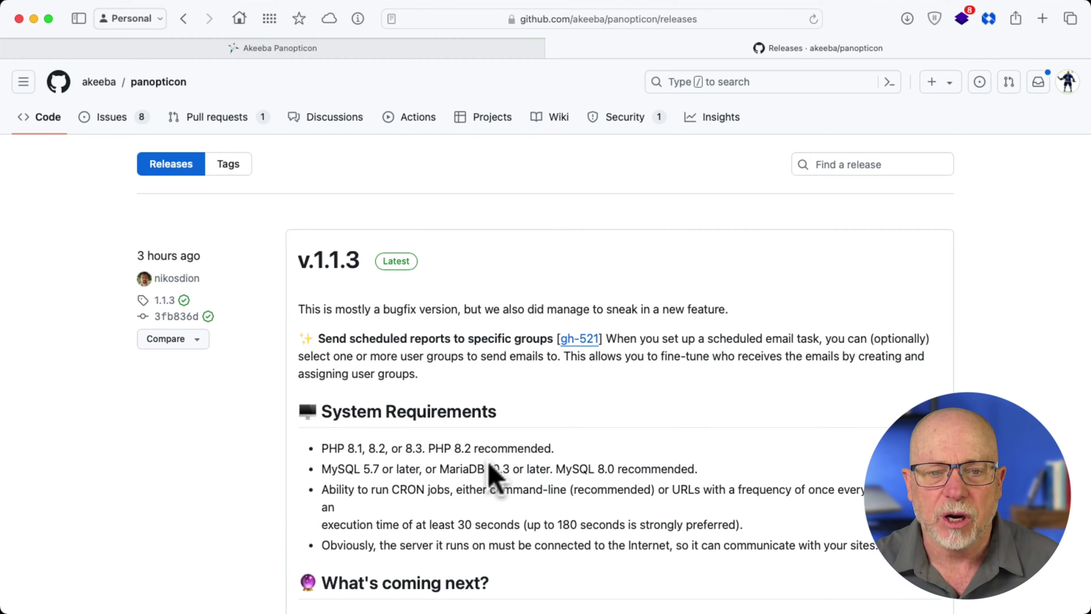
pyautogui.scroll(-3, 488, 464)
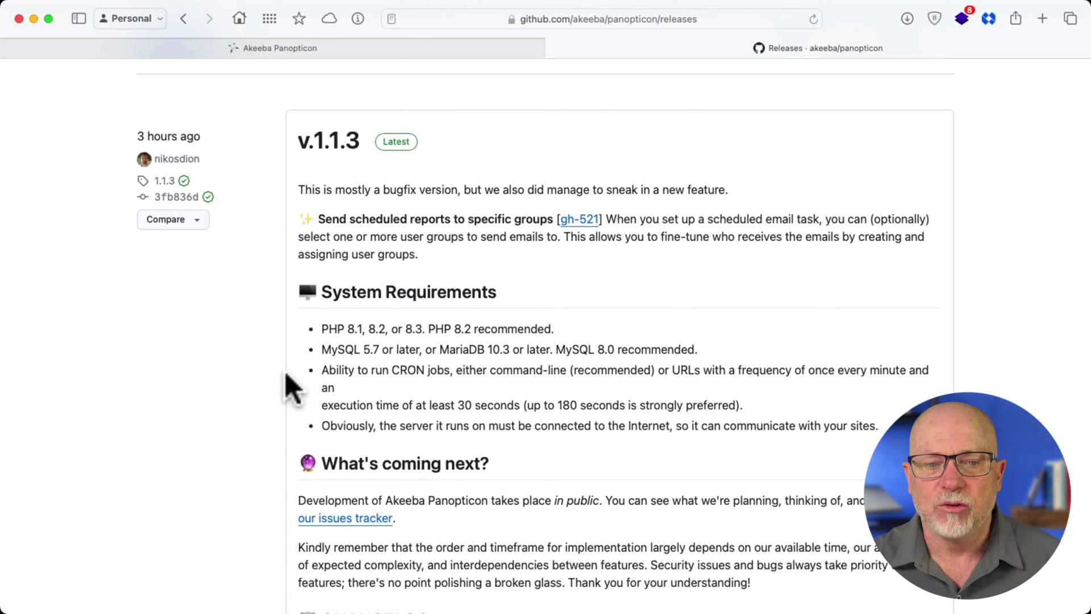
pyautogui.scroll(-6, 279, 375)
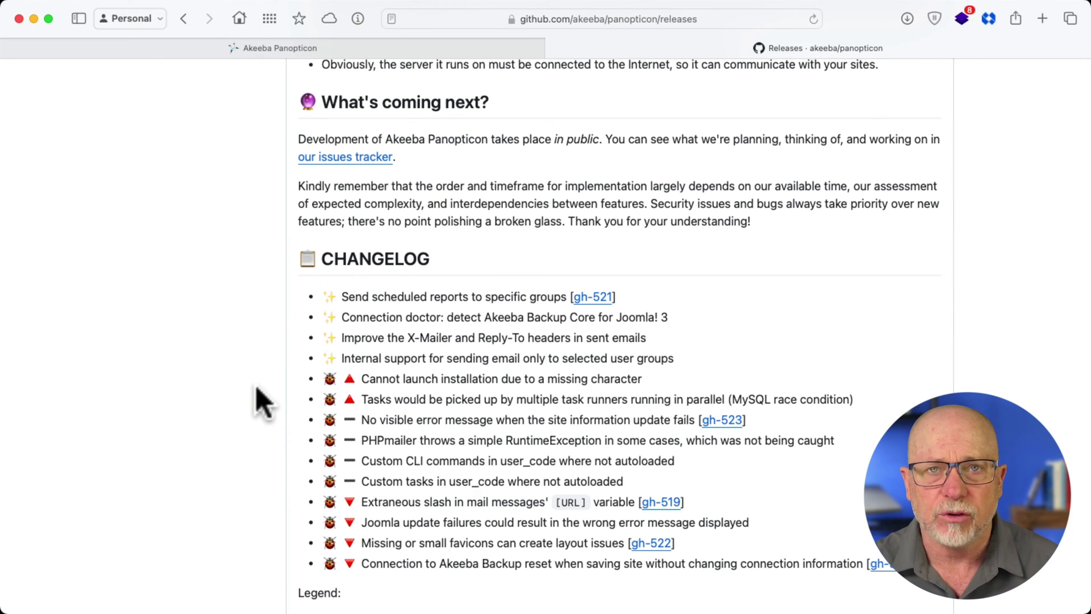
pyautogui.click(245, 51)
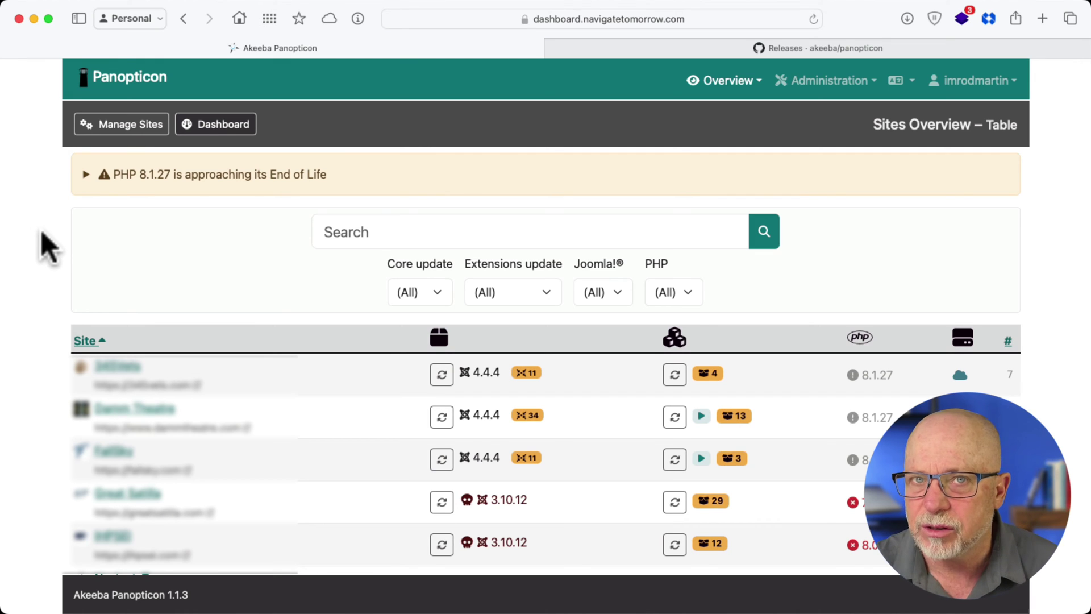
# From Manage Sites, start a new site entry to show the blank Add a New Site form
pyautogui.click(115, 122)
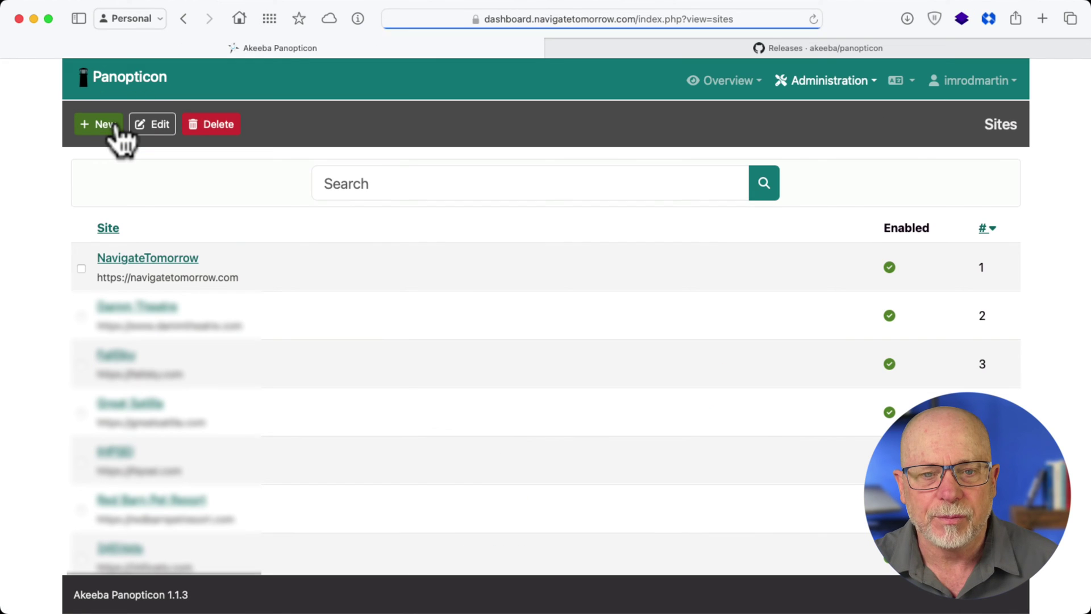
pyautogui.click(105, 125)
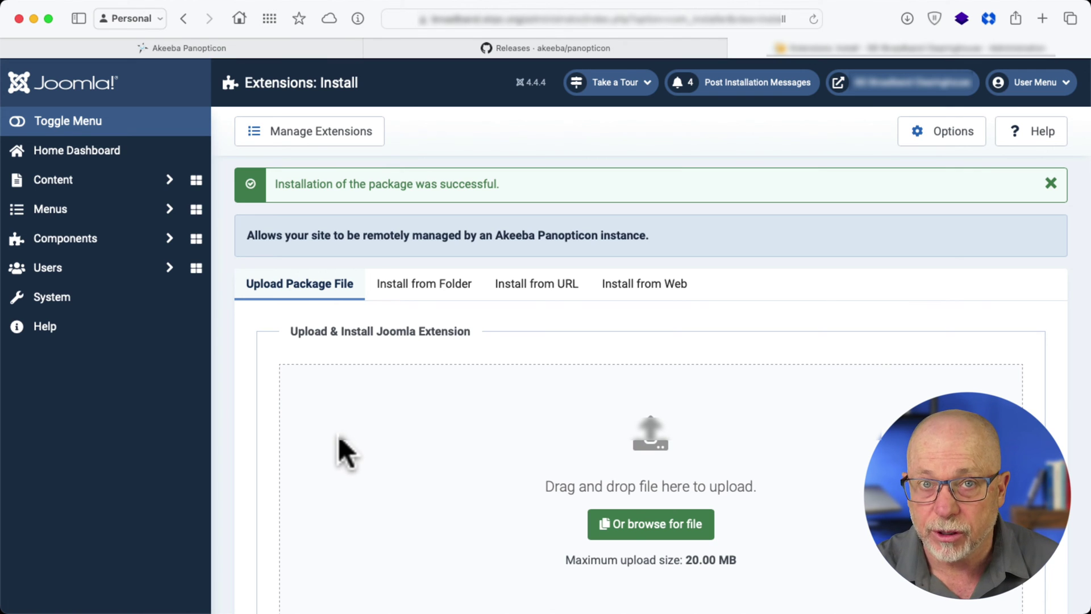
# In Joomla, open the Panopticon Connector's connection information and copy its endpoint URL
pyautogui.click(100, 240)
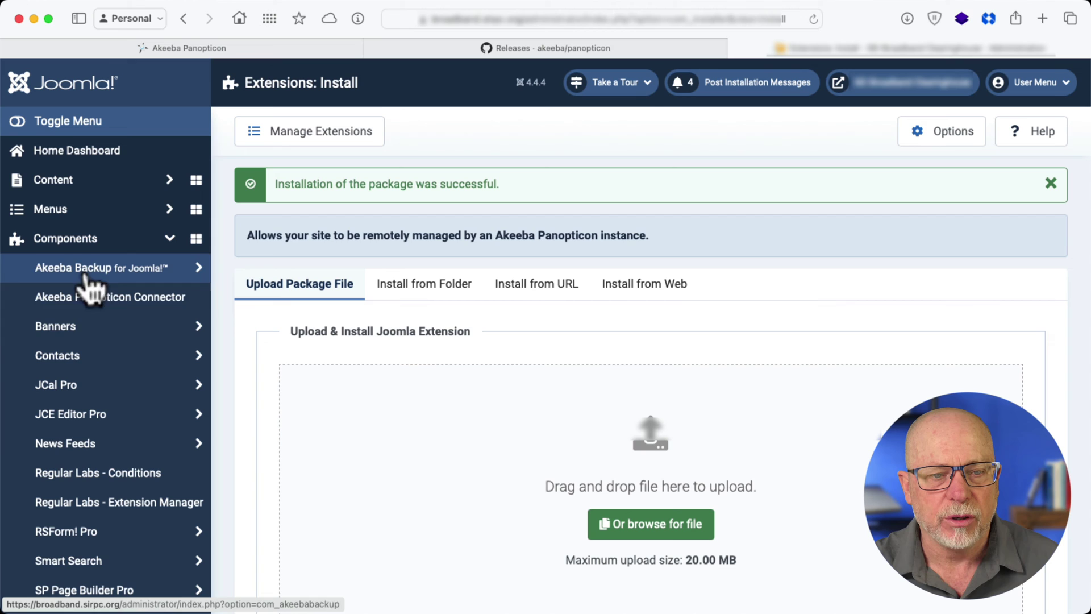
pyautogui.click(124, 299)
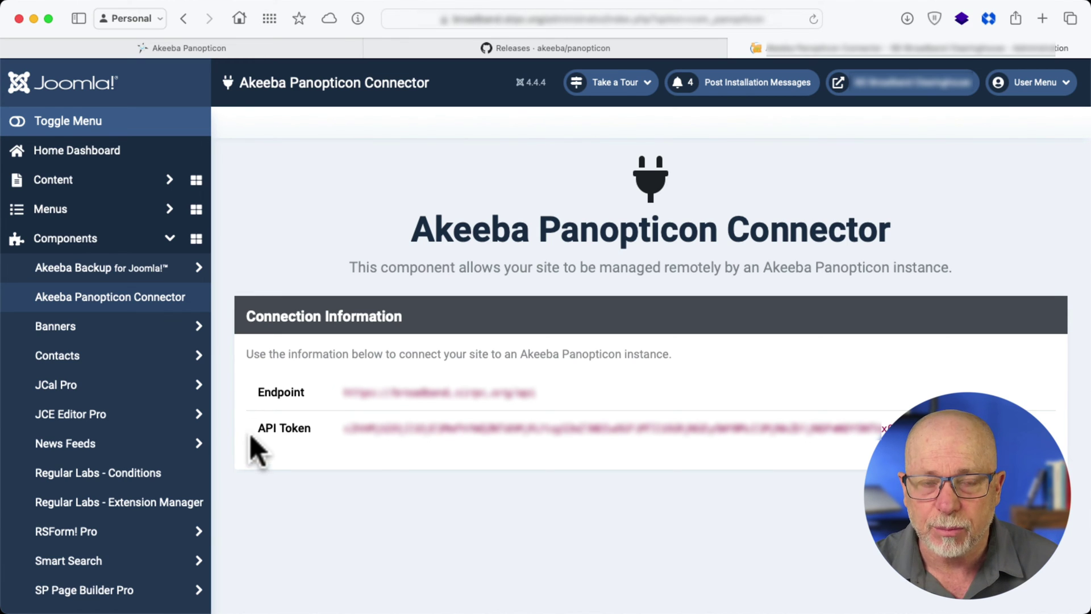
pyautogui.click(346, 391)
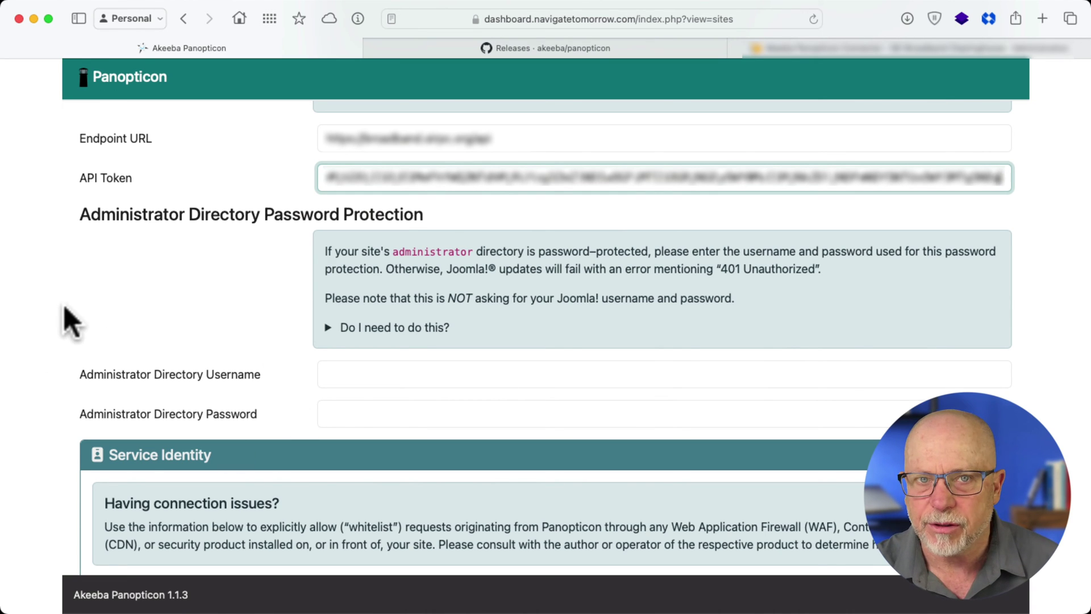
# Save the SIRPC Broadband site so it appears as the eighth entry in the Sites list
pyautogui.scroll(-5, 64, 305)
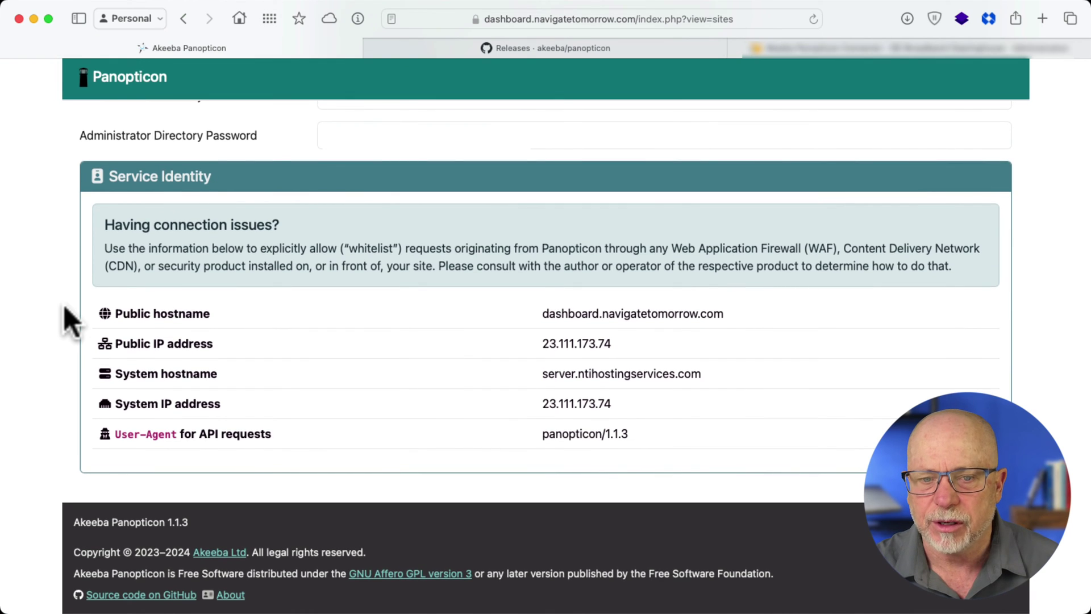
pyautogui.scroll(10, 63, 307)
pyautogui.click(120, 125)
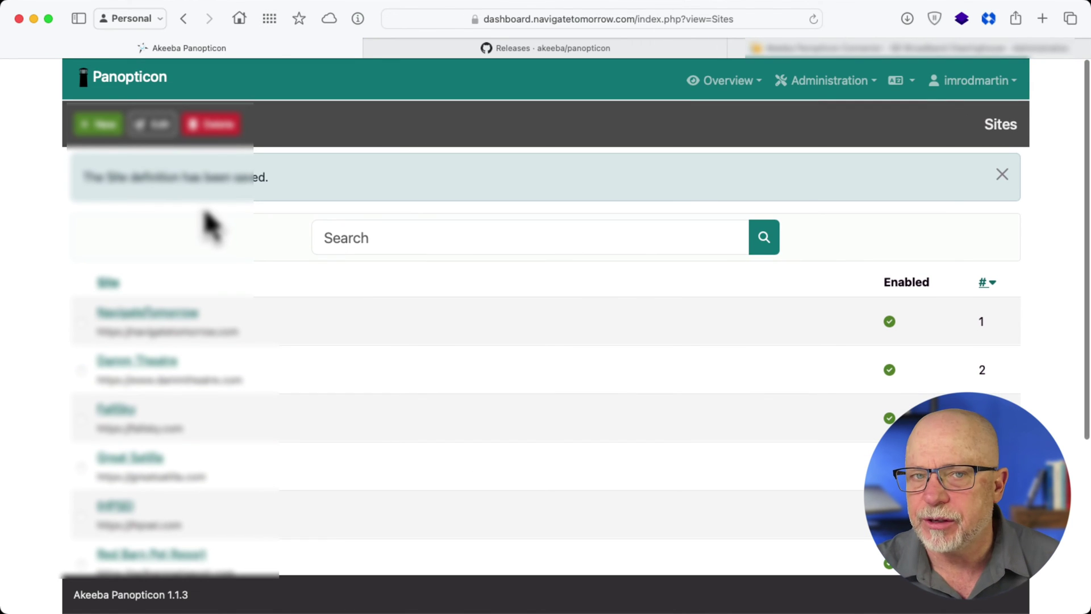
pyautogui.scroll(-5, 65, 241)
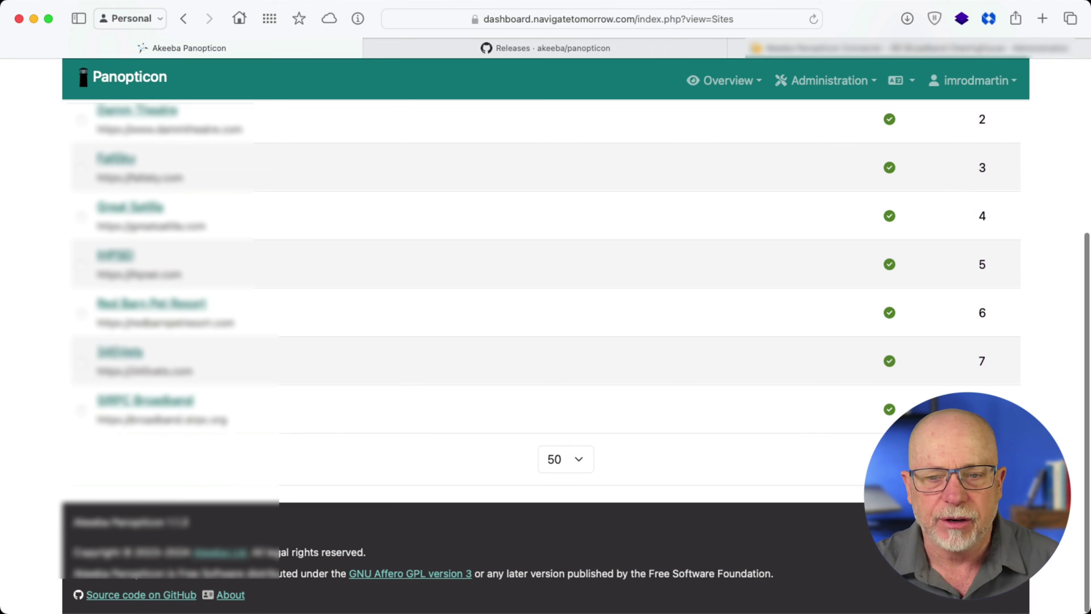
# Switch on Monitor Uptime for the eighth site, then view its Joomla! Update settings
pyautogui.click(153, 405)
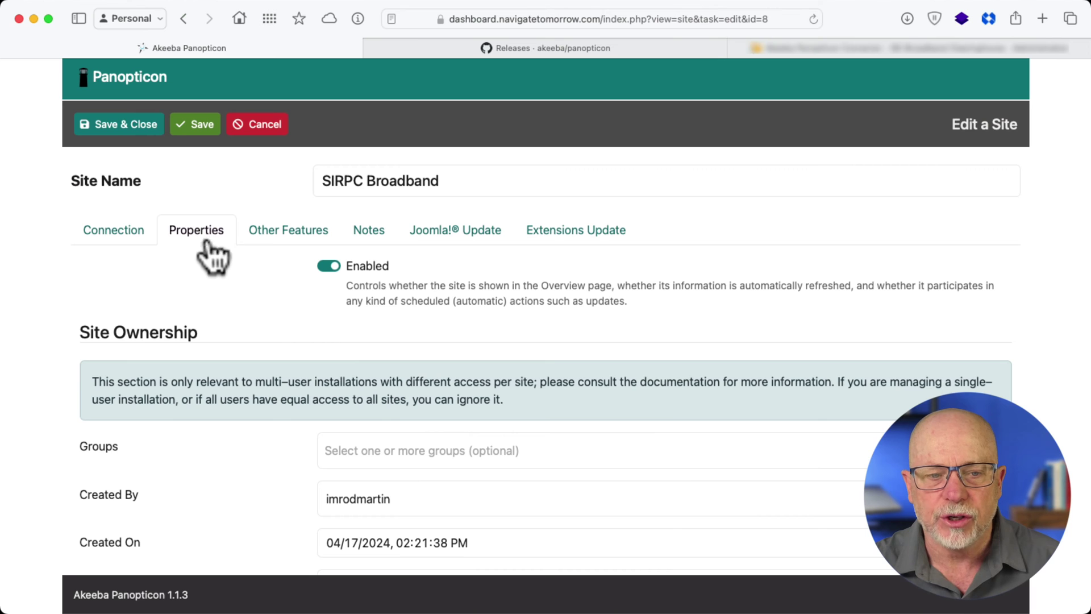
pyautogui.click(279, 234)
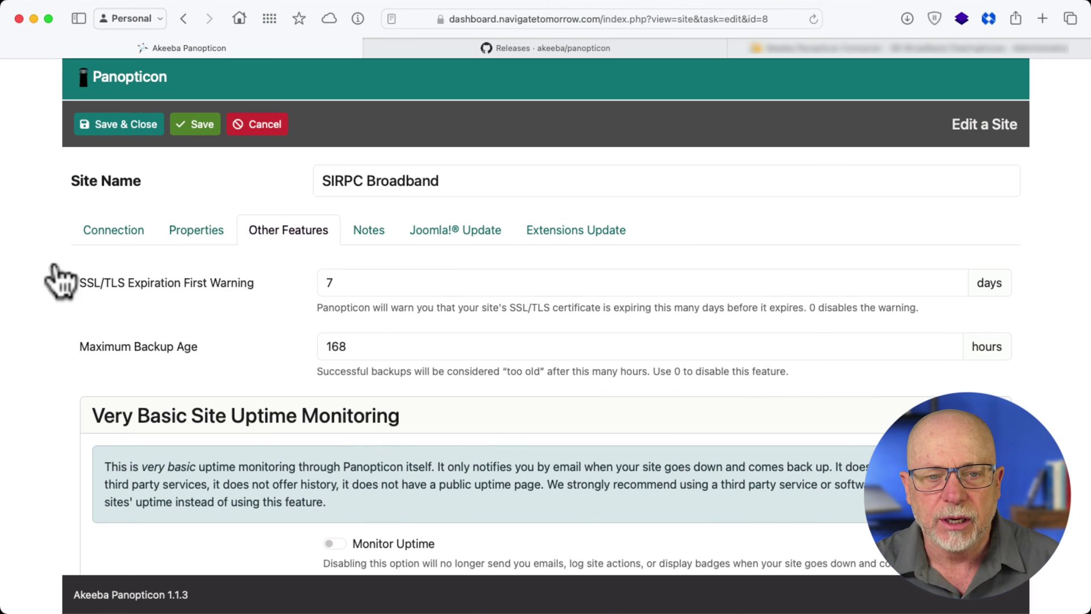
pyautogui.scroll(-3, 45, 347)
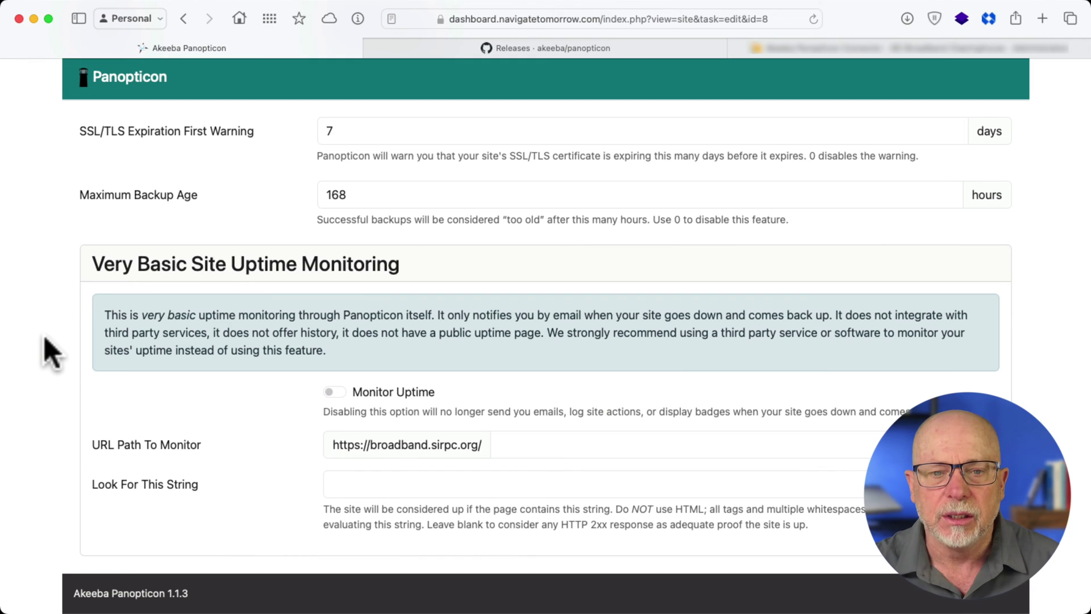
pyautogui.click(333, 392)
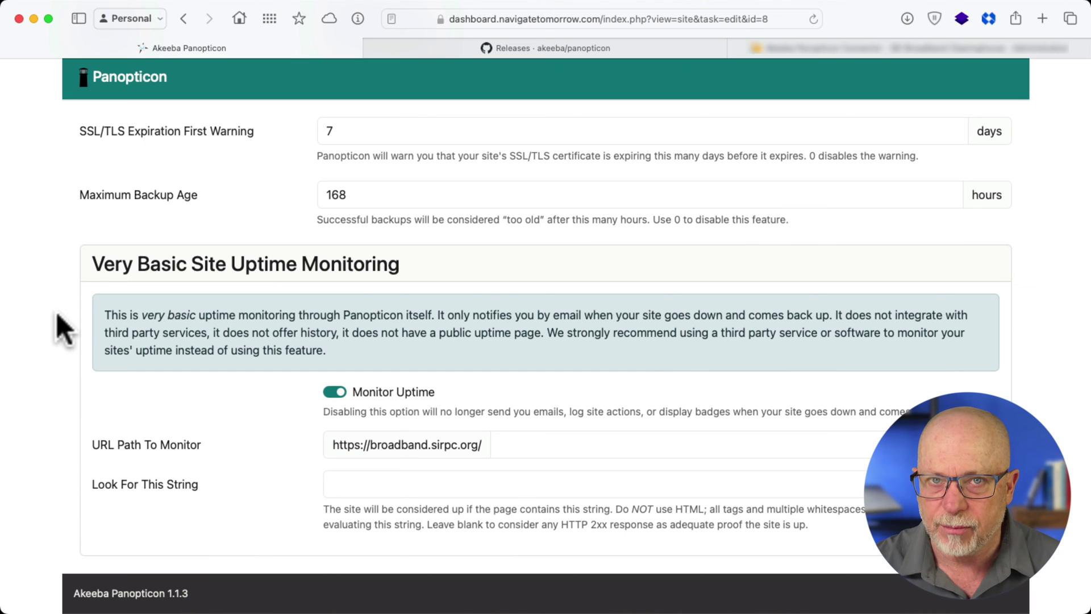
pyautogui.scroll(5, 56, 312)
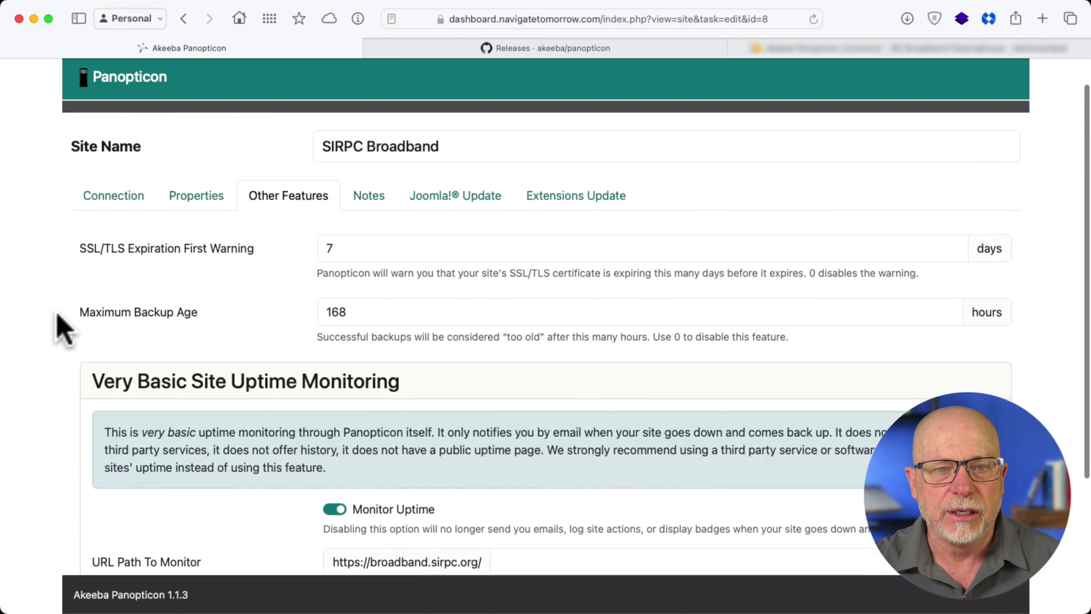
pyautogui.click(373, 235)
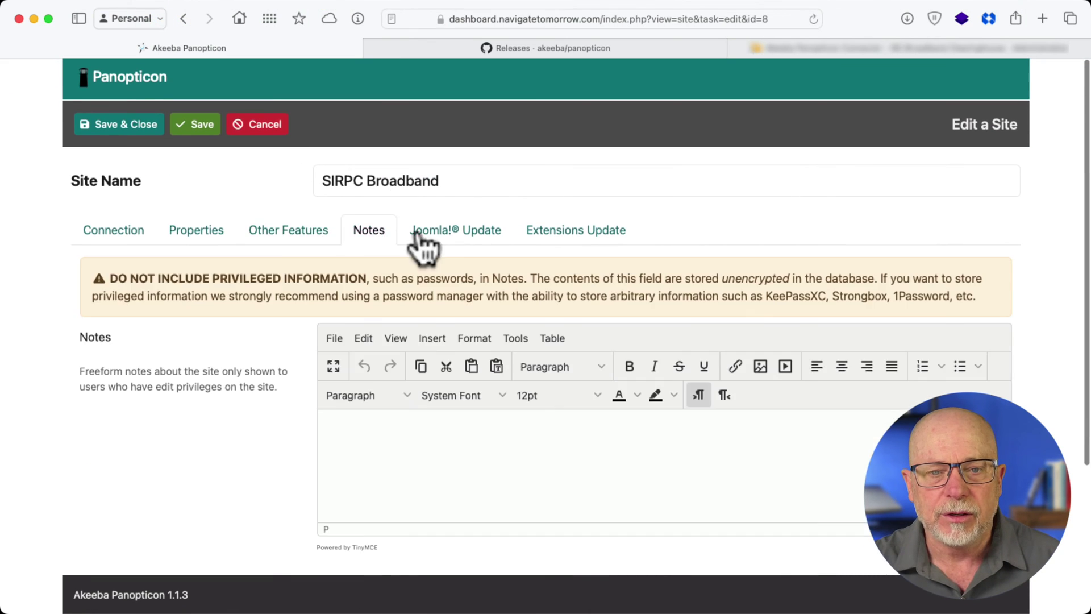
pyautogui.click(455, 239)
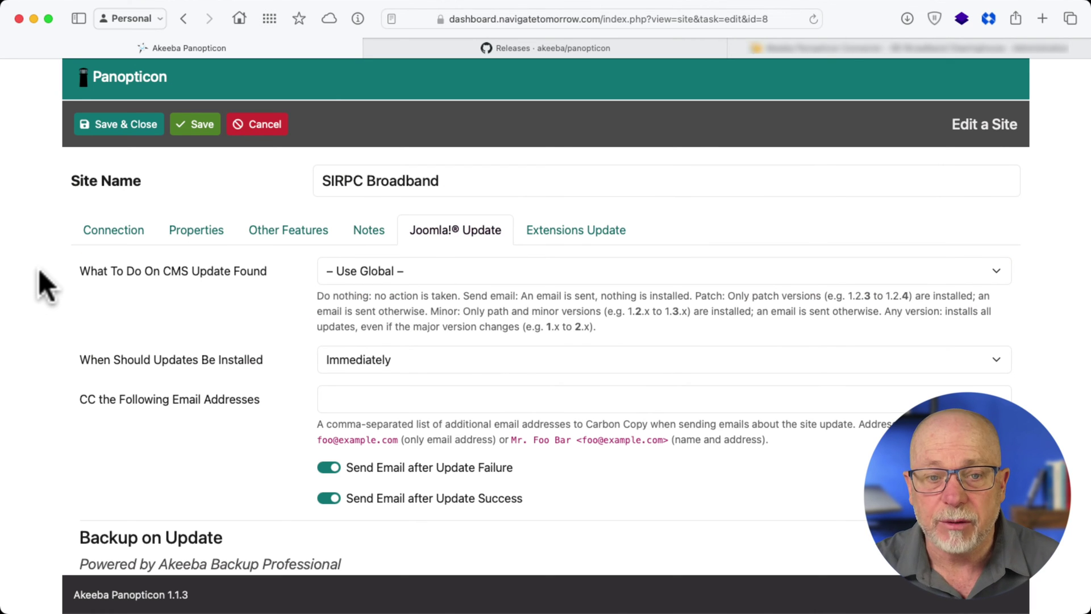
# Keep Joomla updates installing Immediately with the Use Global CMS update behaviour
pyautogui.click(438, 364)
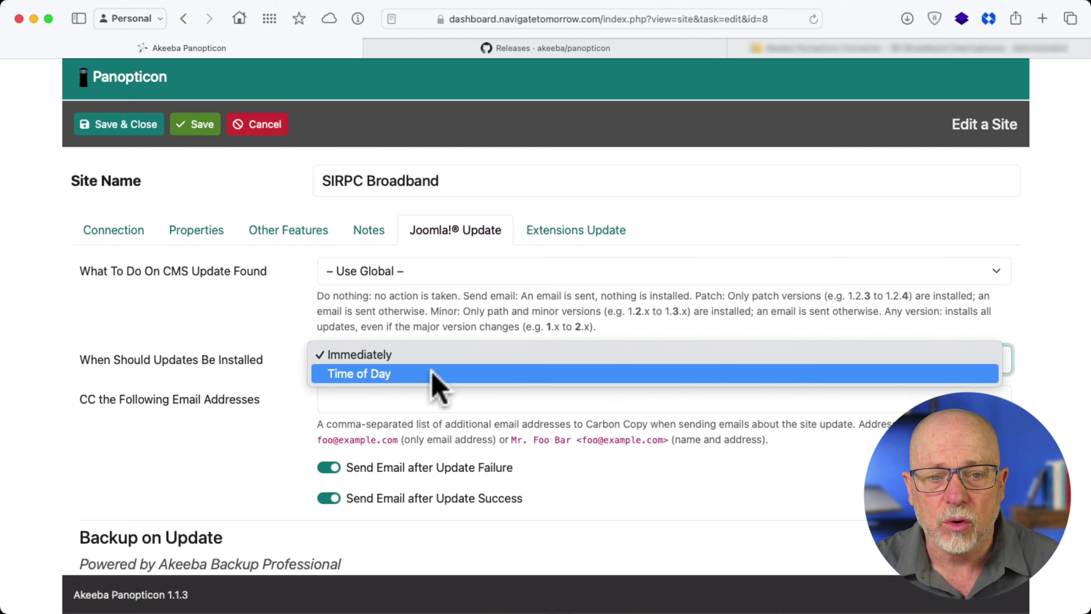
pyautogui.click(90, 309)
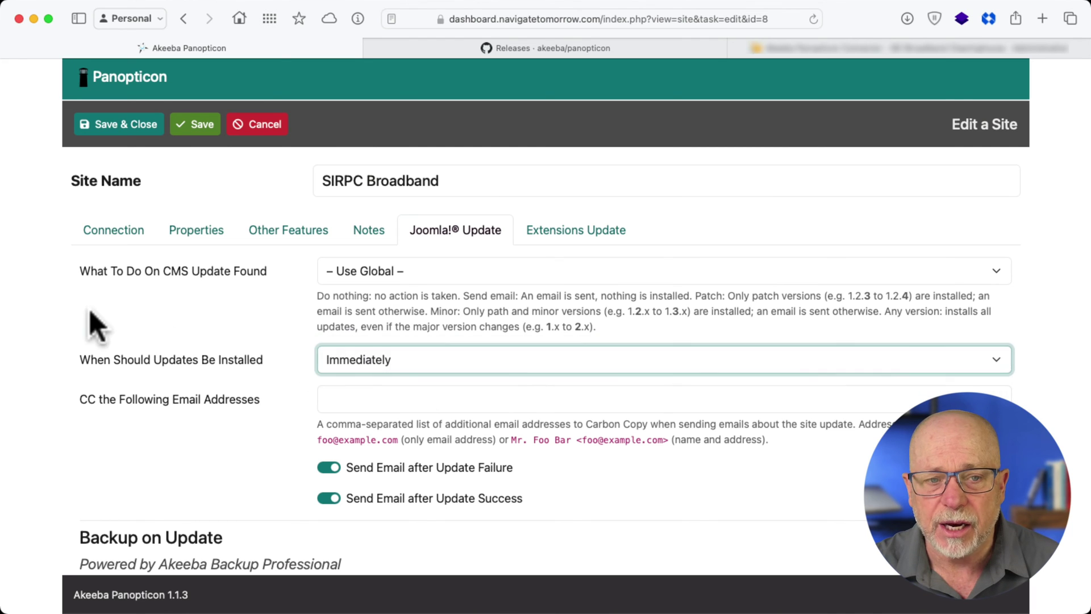
pyautogui.click(436, 278)
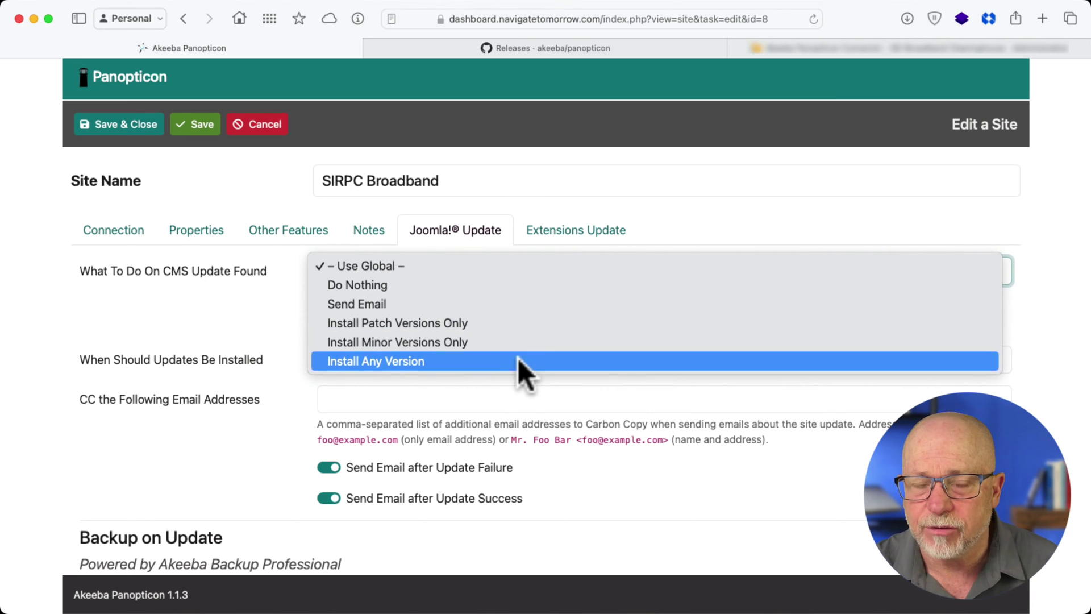
pyautogui.click(68, 324)
# Set the Akeeba Backup package's extension update preference to Install Any Version
pyautogui.click(597, 231)
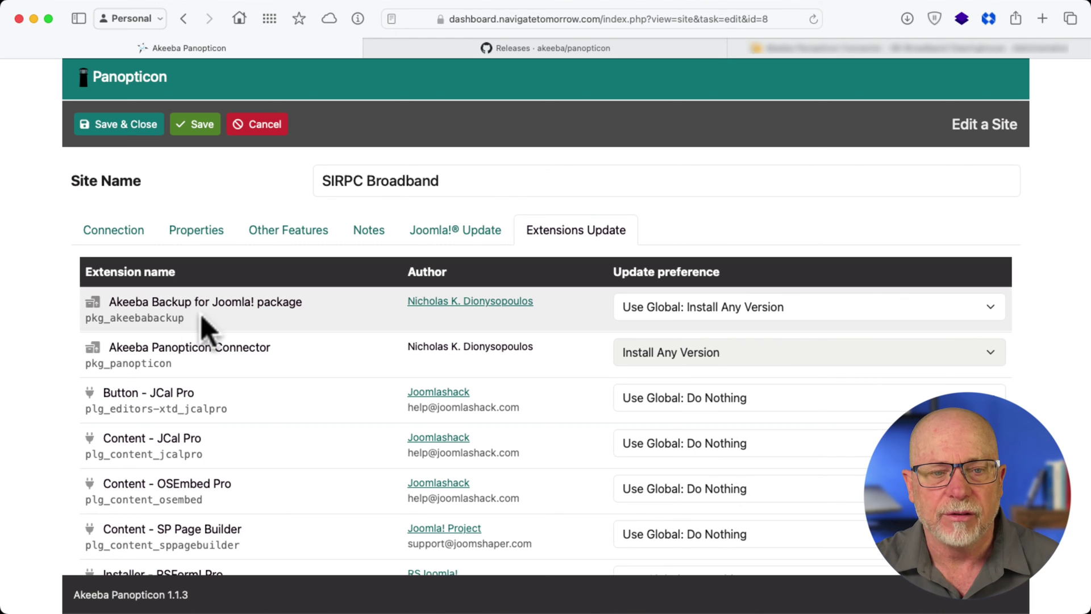
pyautogui.click(766, 307)
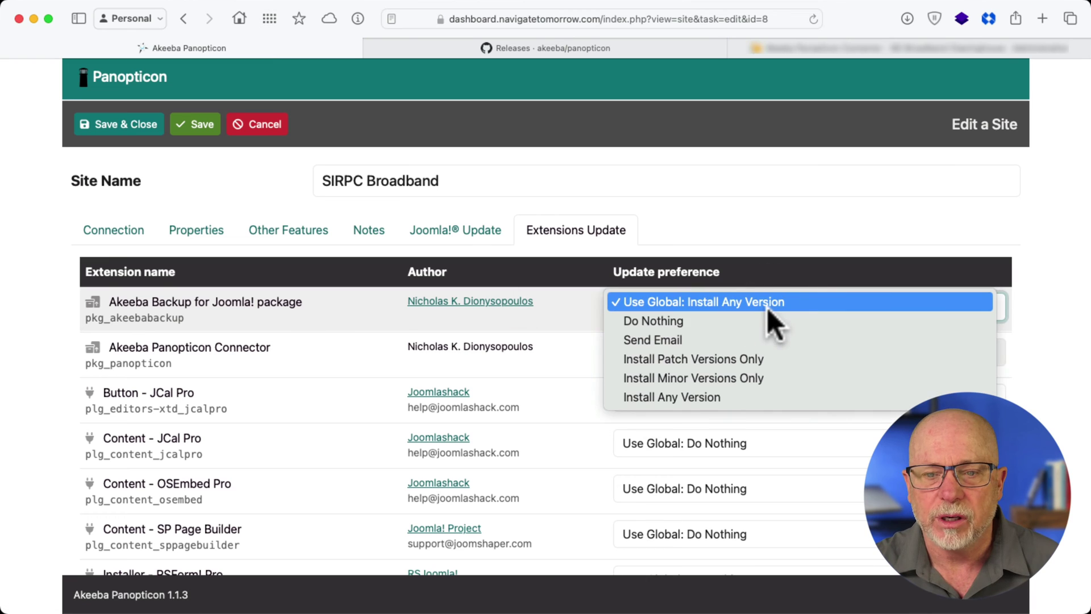
pyautogui.click(763, 396)
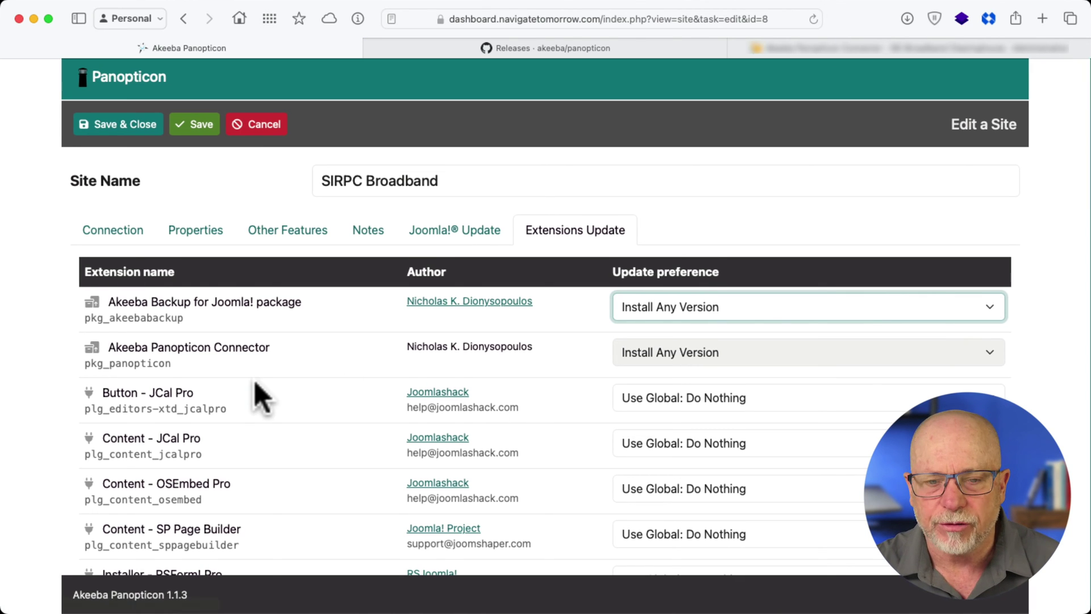
# Save the site and open Sites Overview, showing SIRPC Broadband at Joomla 4.4.4
pyautogui.click(122, 125)
pyautogui.click(723, 80)
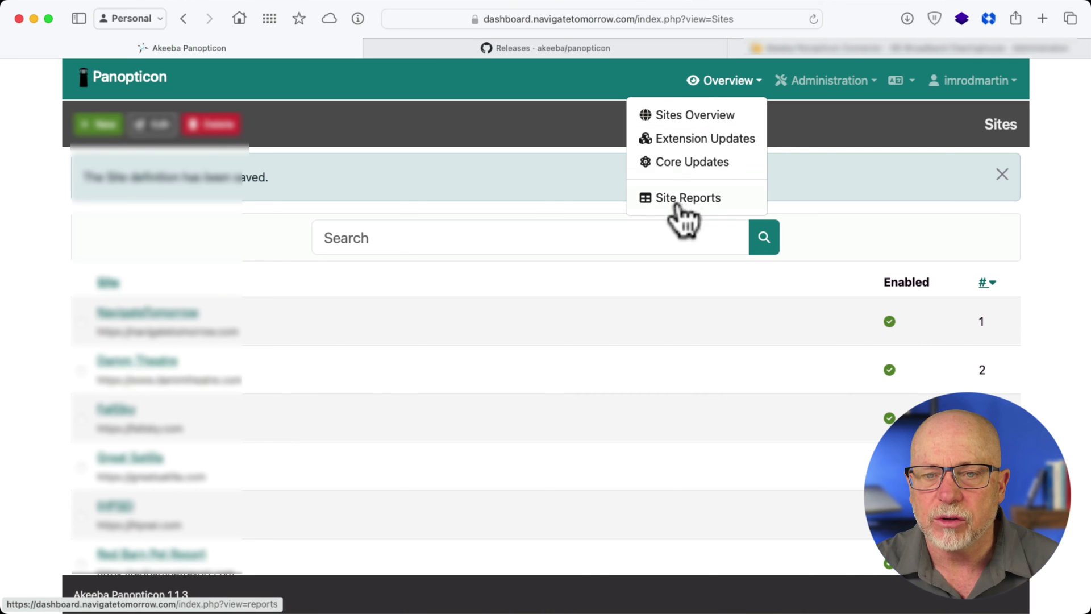
pyautogui.click(690, 114)
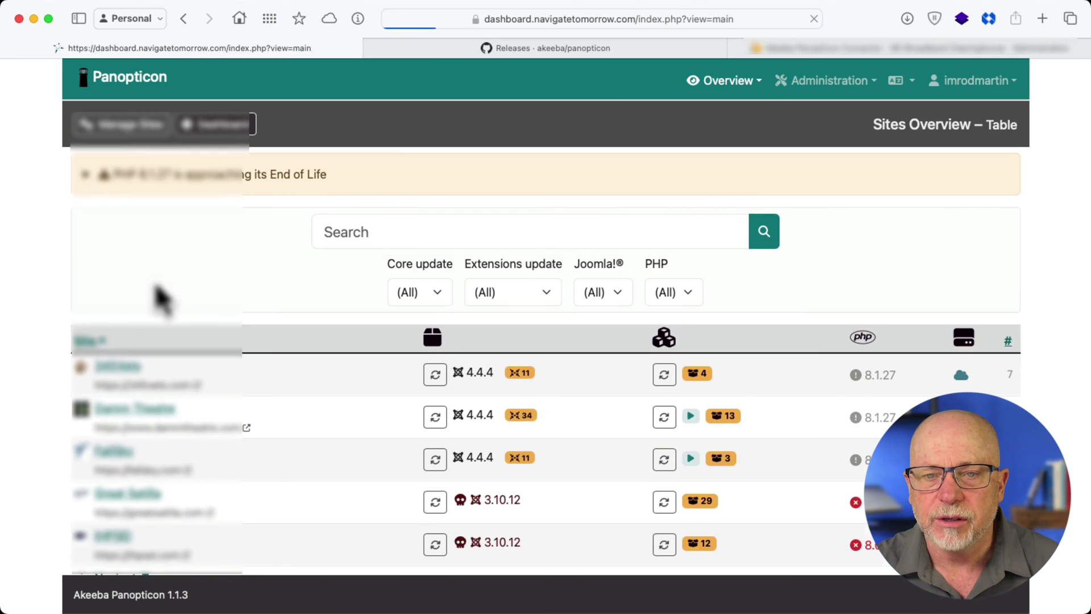
pyautogui.scroll(-5, 60, 331)
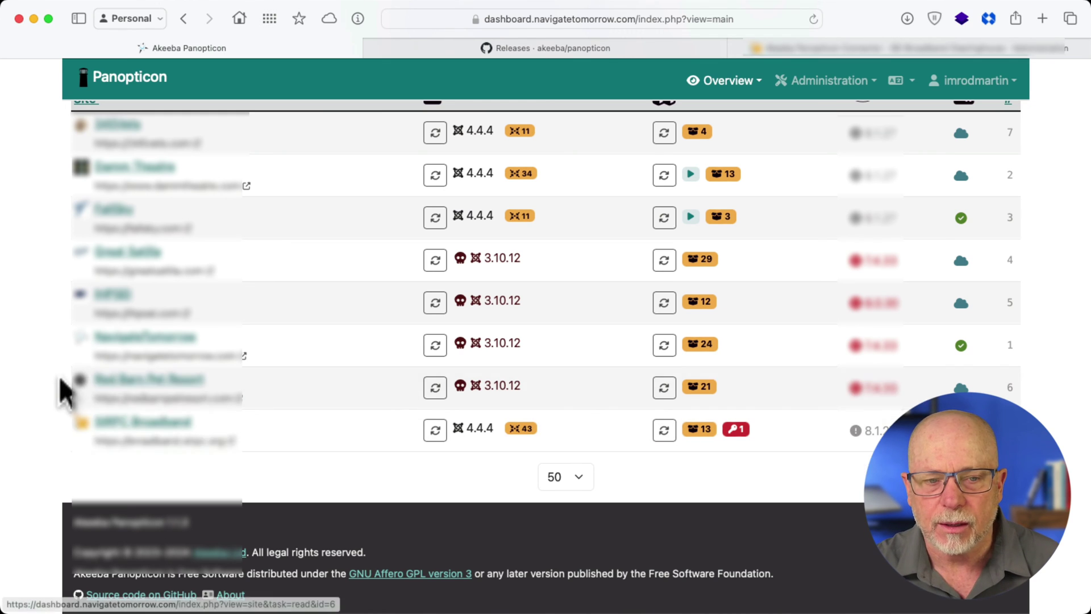
# Open SIRPC Broadband's site page and review its server information and installed extensions
pyautogui.click(142, 423)
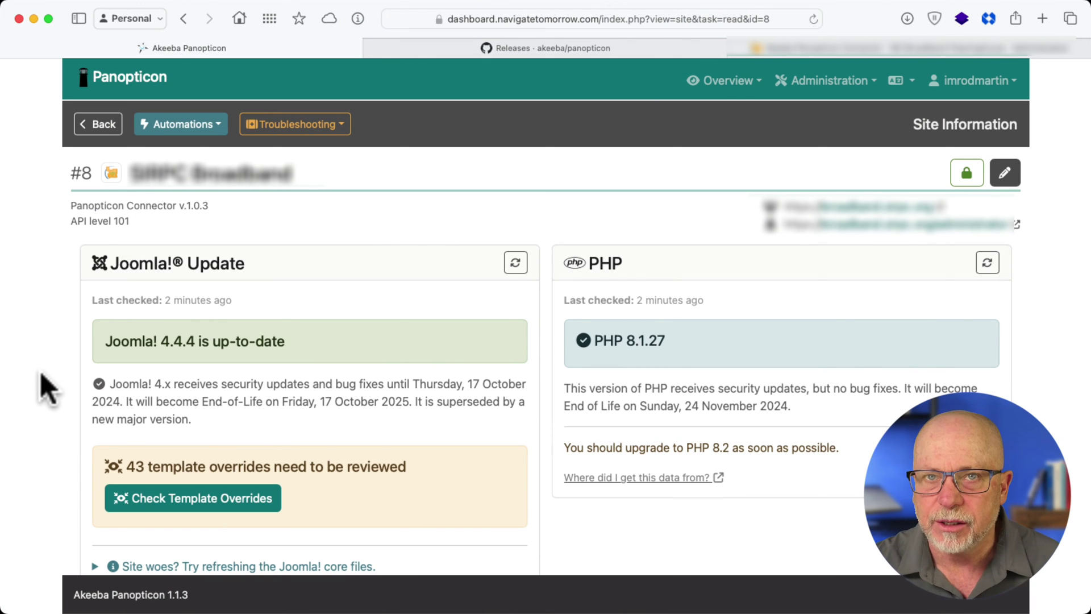
pyautogui.scroll(-5, 48, 389)
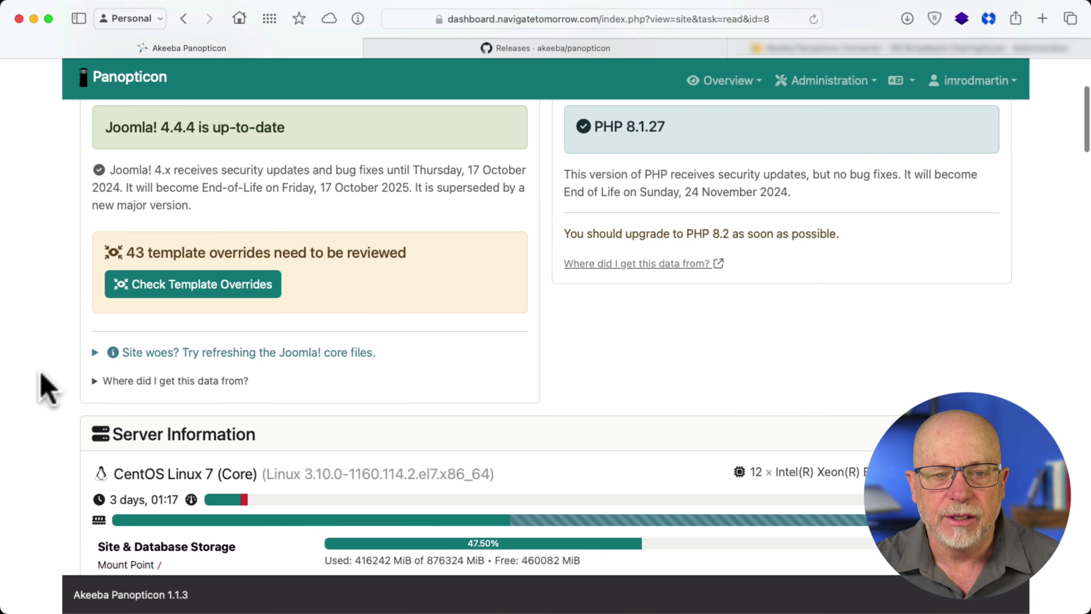
pyautogui.scroll(-4, 49, 390)
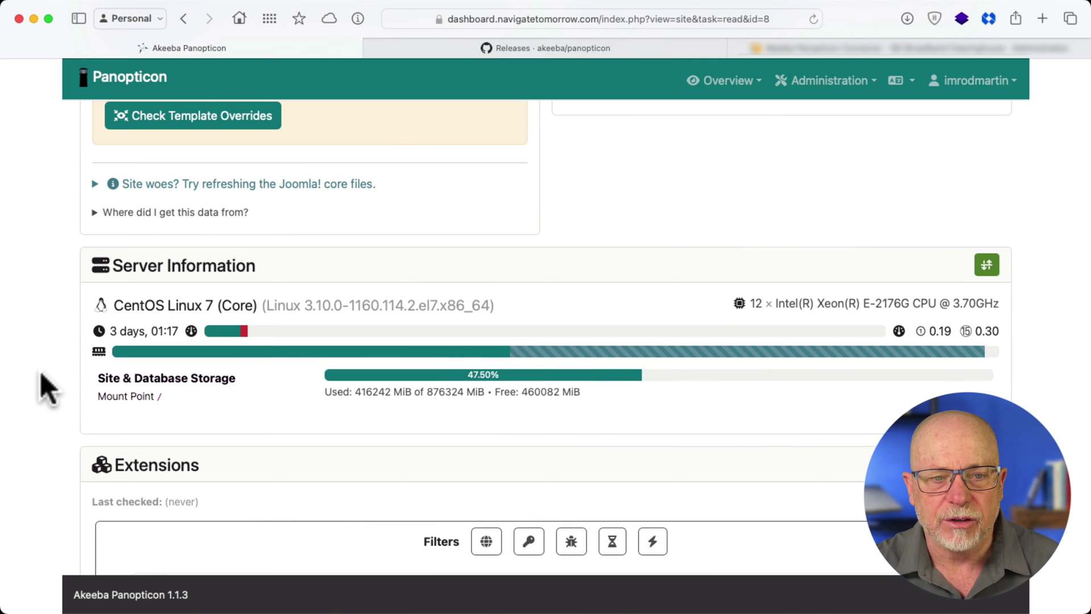
pyautogui.scroll(-4, 48, 390)
pyautogui.scroll(-3, 48, 389)
pyautogui.scroll(8, 48, 389)
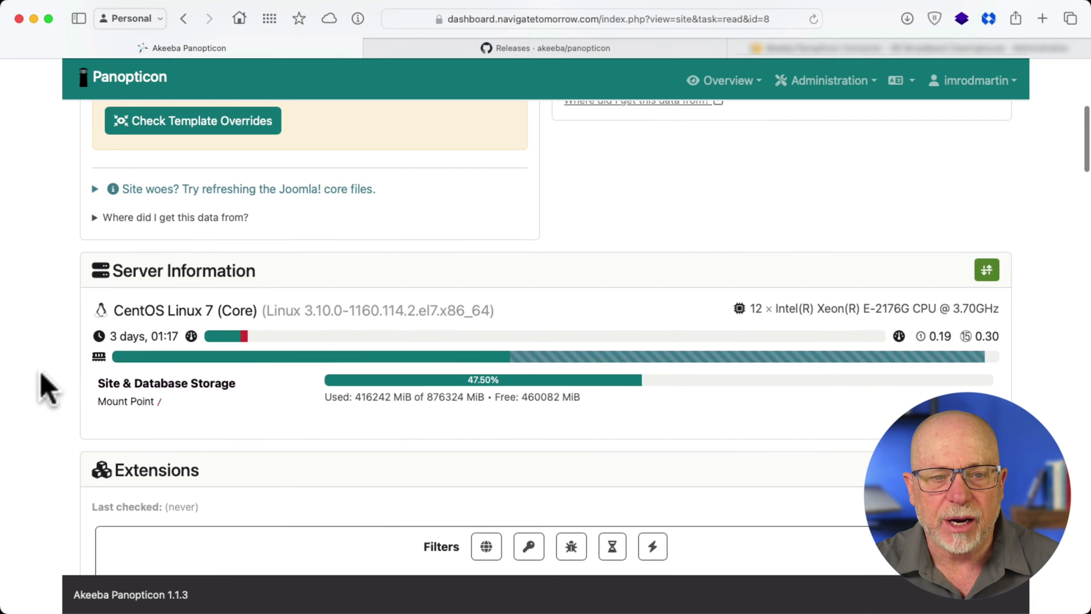
pyautogui.scroll(-10, 48, 389)
pyautogui.scroll(5, 39, 375)
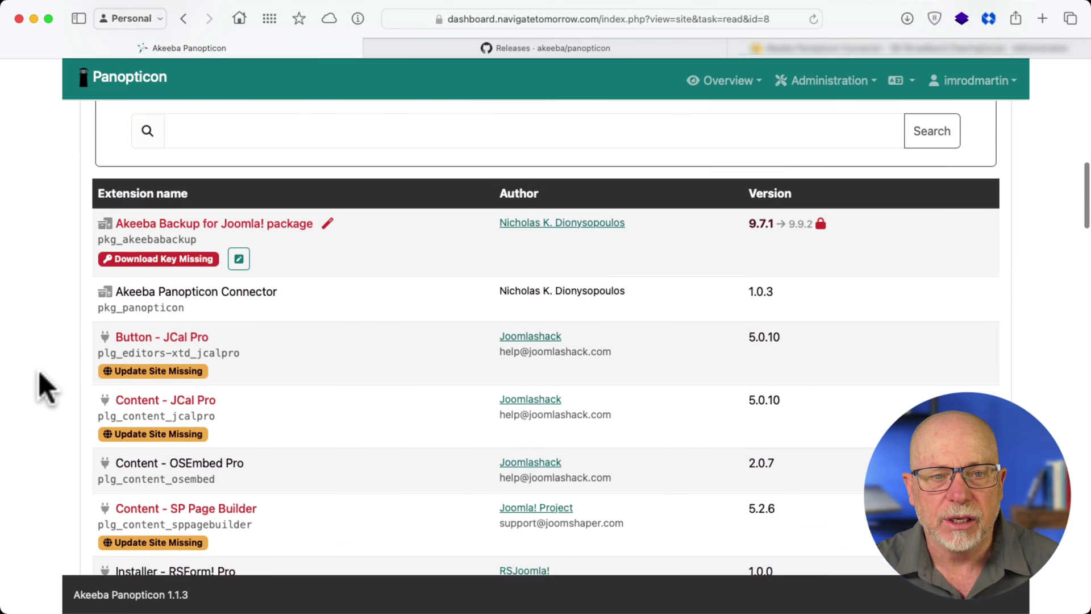